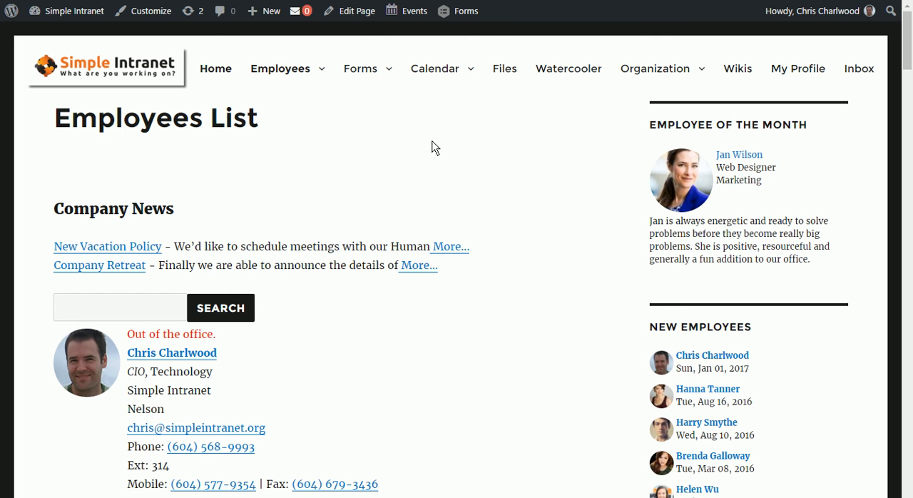
Step: Open the Leave Request page and review the fiscal statistics, total leave statistics and the new leave request form
mouse_move(381, 84)
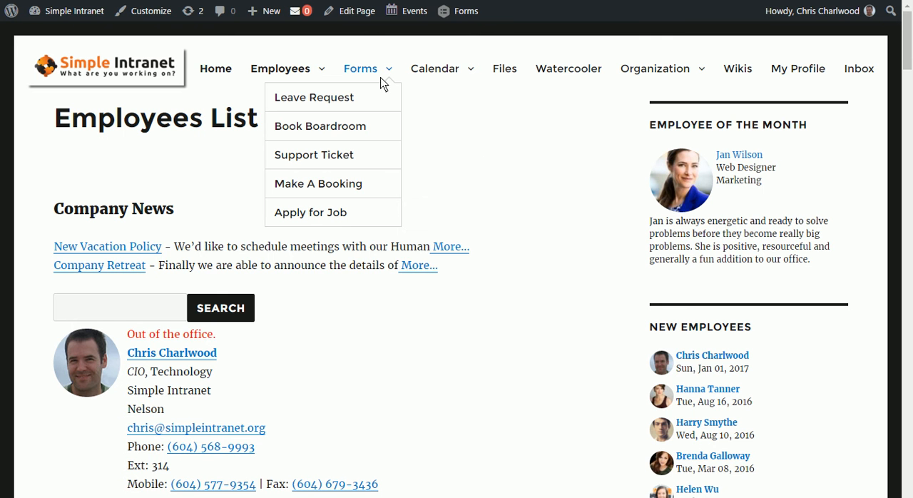
left_click(339, 103)
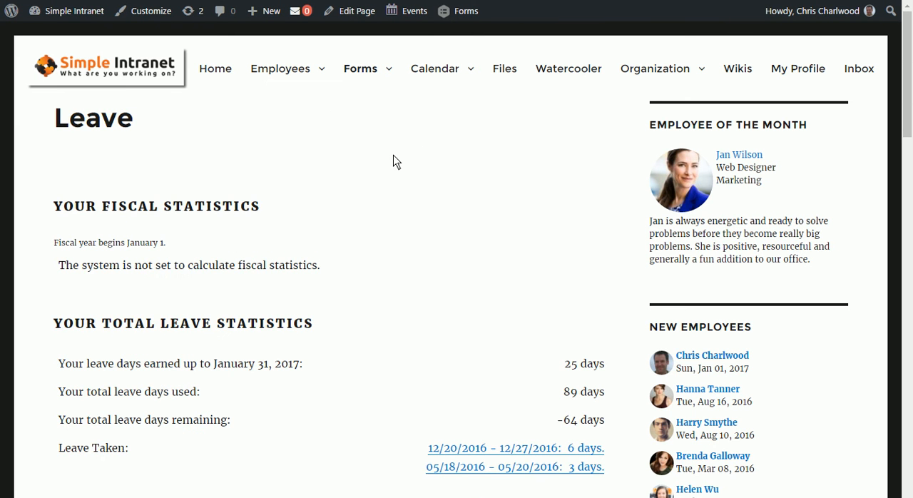
scroll(402, 161, "down", 3)
scroll(405, 163, "down", 3)
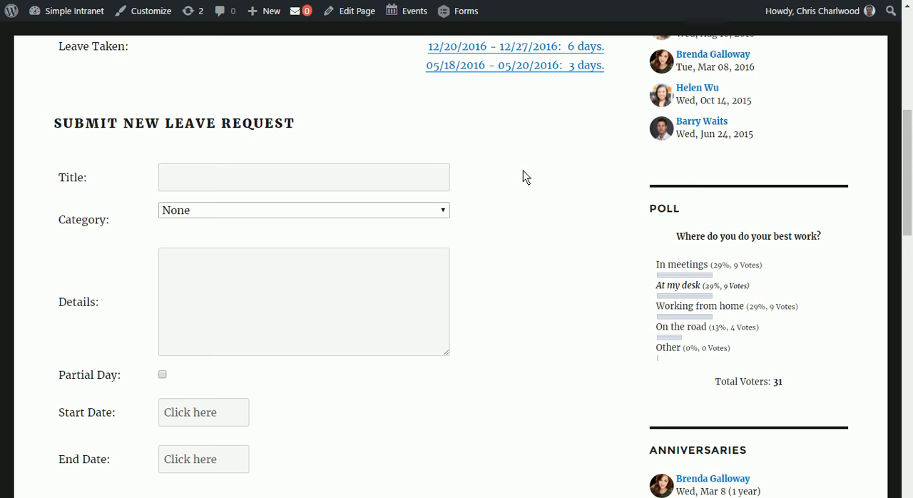
scroll(522, 178, "down", 2)
scroll(520, 181, "up", 4)
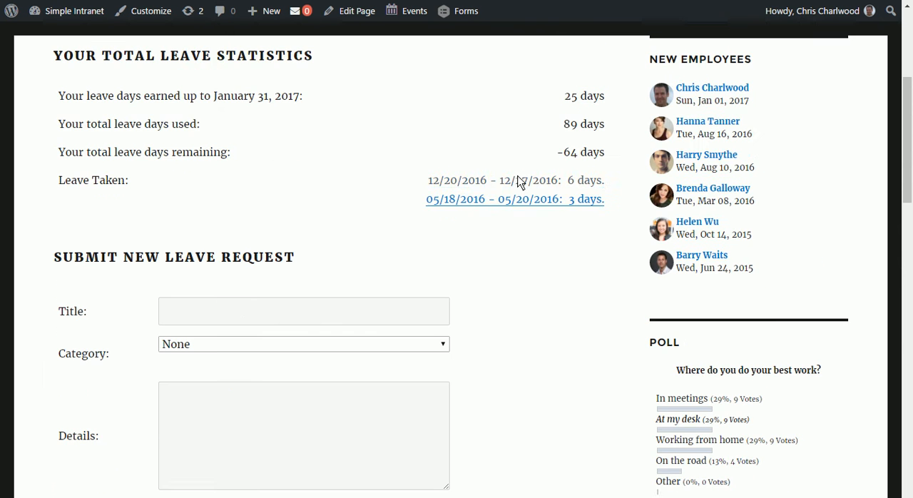
scroll(489, 179, "up", 3)
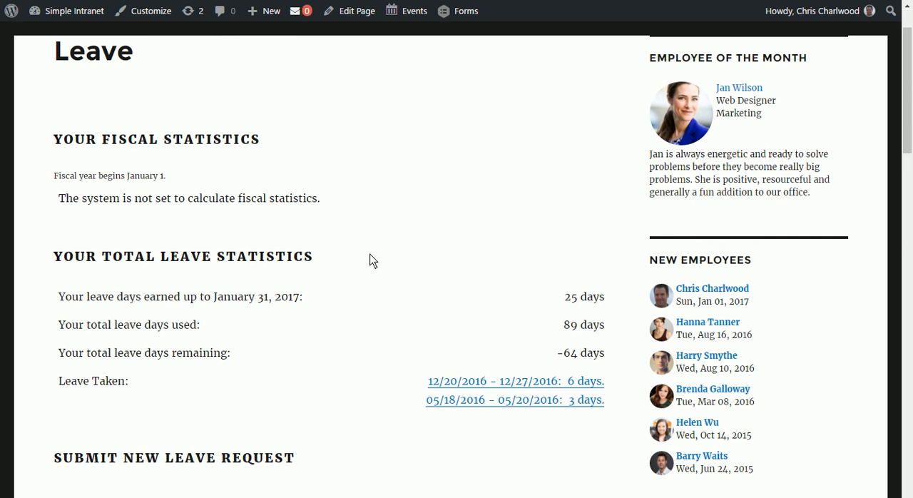
scroll(371, 261, "down", 5)
scroll(538, 240, "down", 1)
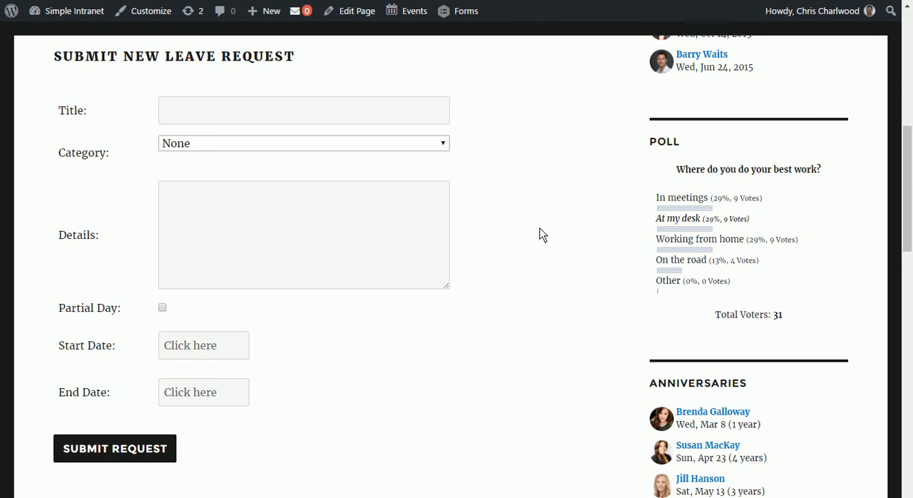
scroll(538, 235, "up", 7)
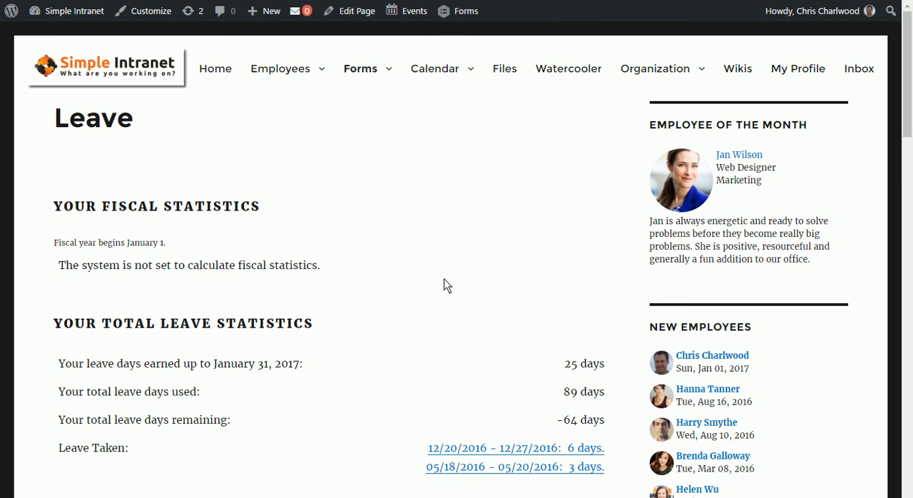
scroll(417, 213, "down", 2)
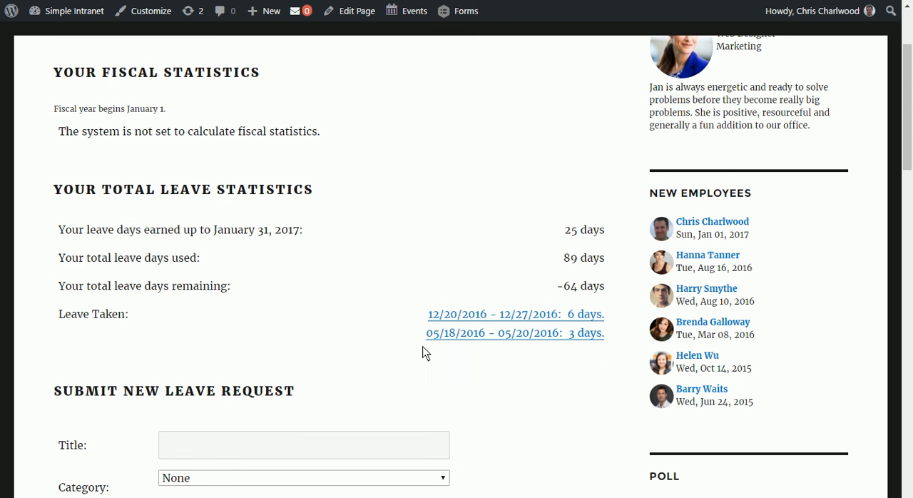
scroll(326, 280, "down", 2)
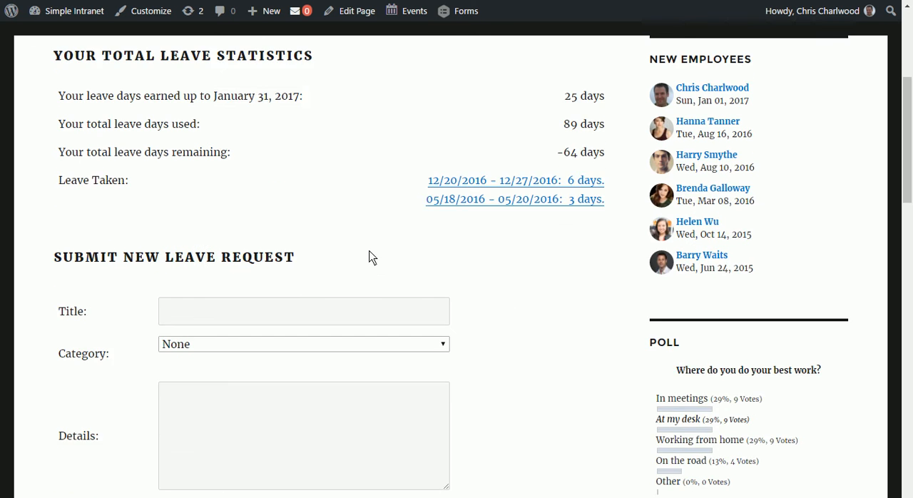
Step: Title the new leave request "Hawaii Vacation" and set its category to Holiday
scroll(368, 252, "down", 2)
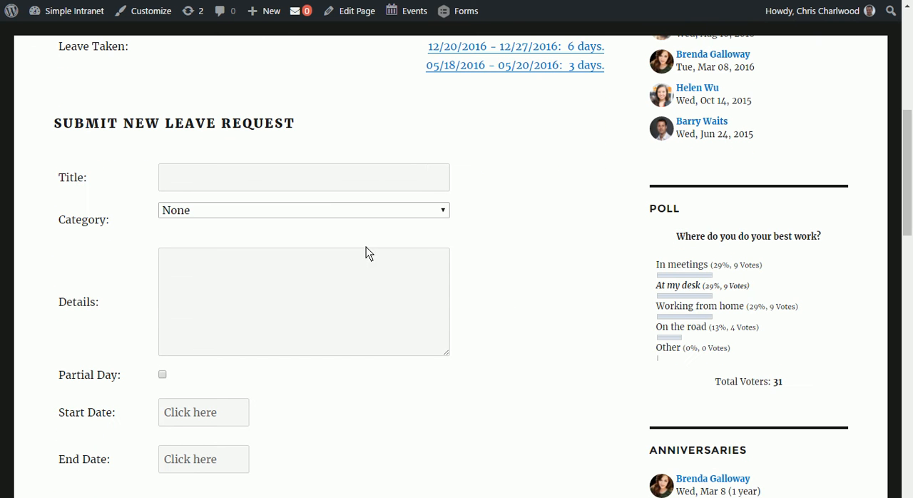
left_click(288, 177)
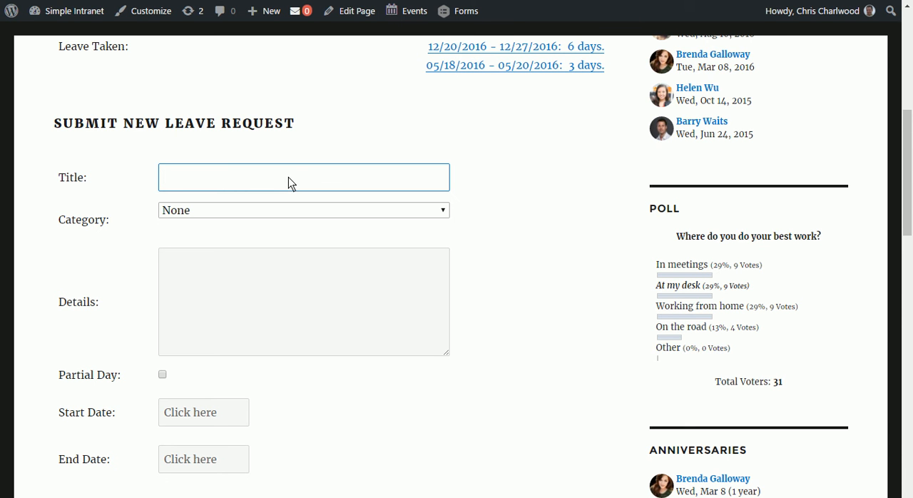
type("Hawaii Vacation")
left_click(305, 212)
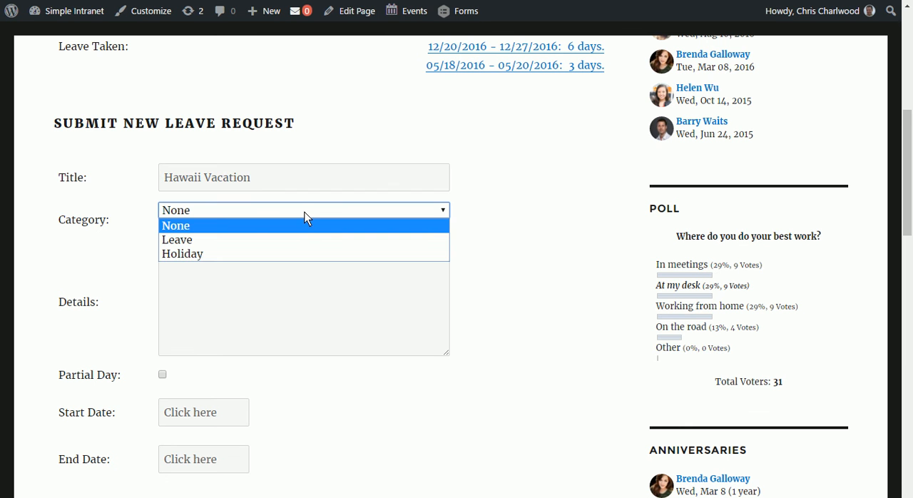
left_click(292, 253)
Step: Enter "Going somewhere sunny" as the details of the leave request
left_click(290, 254)
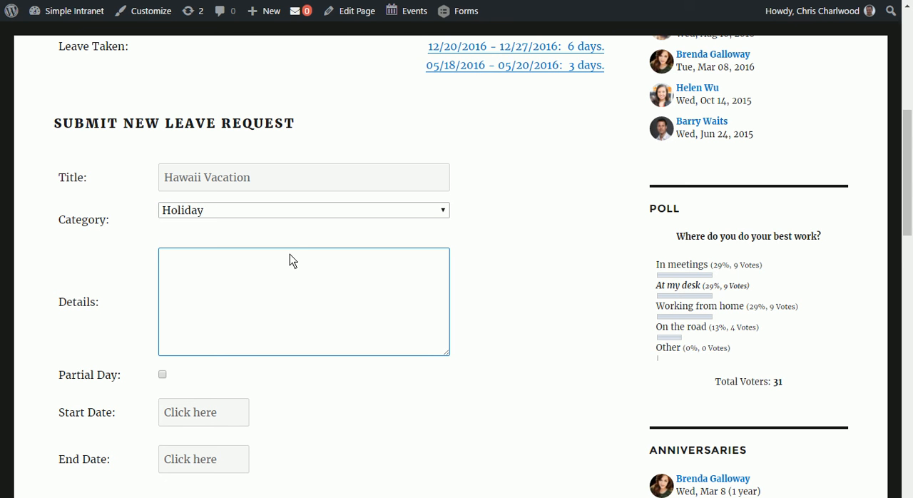
type("Going somewhere sunny")
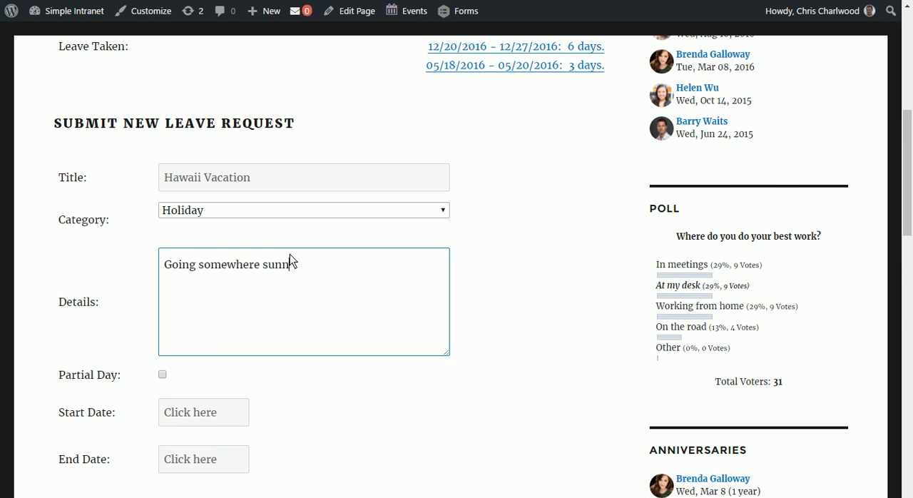
left_click(164, 375)
scroll(514, 382, "down", 2)
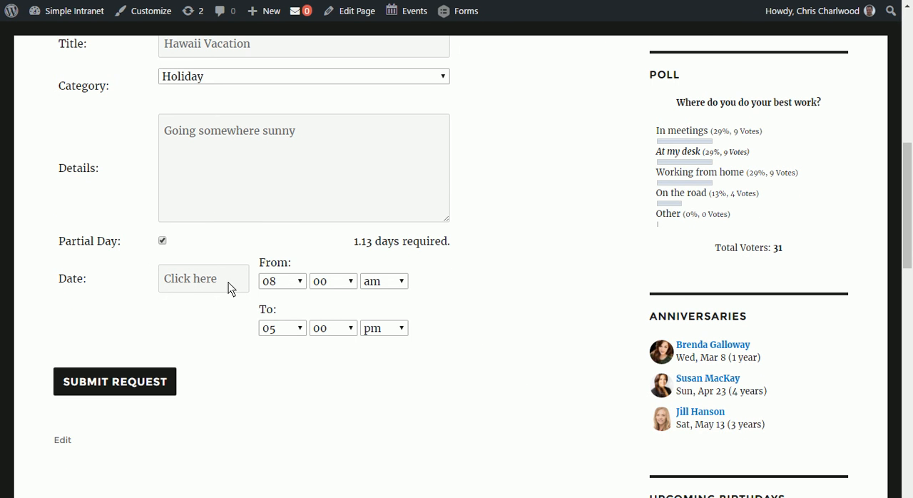
left_click(162, 240)
Step: Set the leave request's start date to 02/08/2017 and its end date to 02/10/2017
left_click(197, 278)
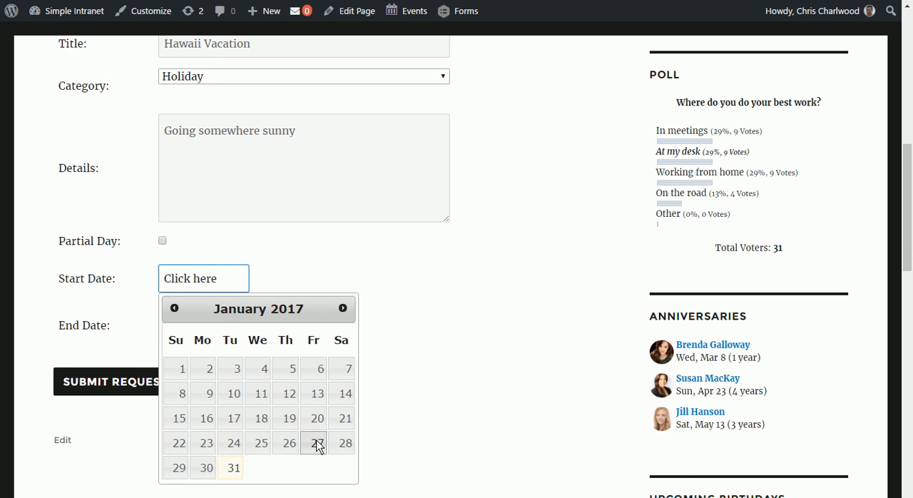
left_click(342, 307)
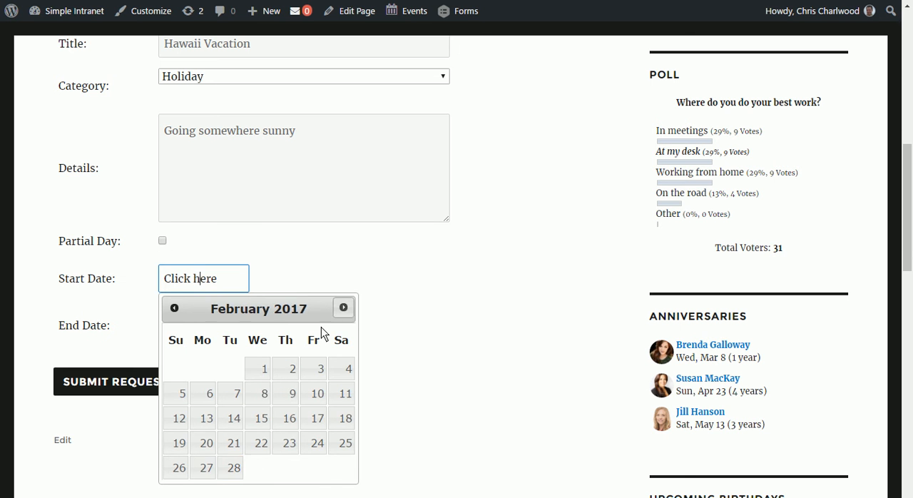
left_click(264, 398)
left_click(195, 324)
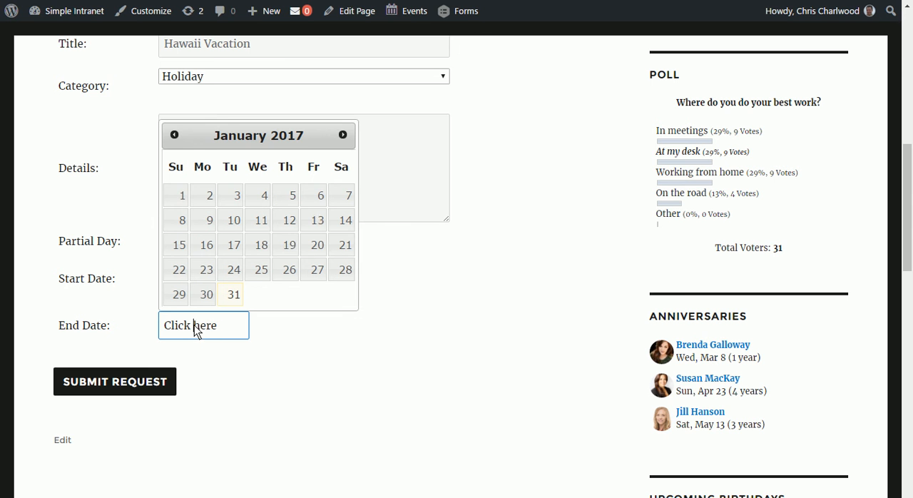
left_click(342, 135)
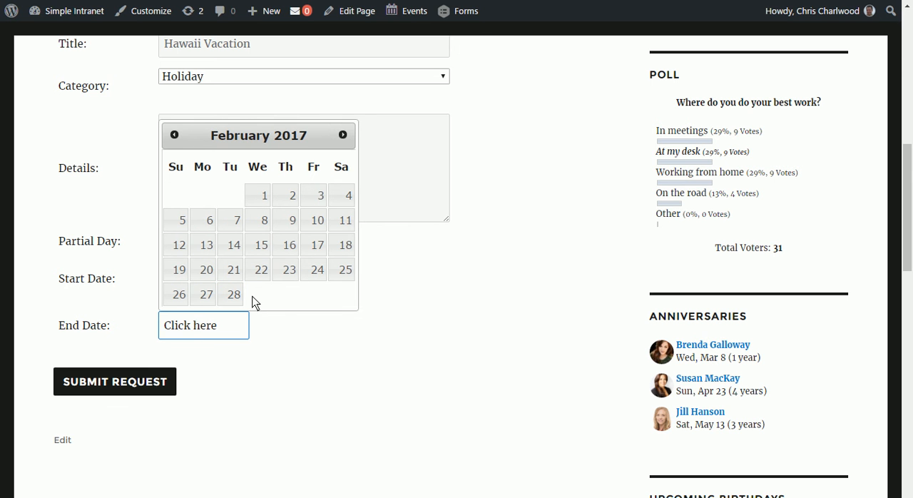
left_click(320, 220)
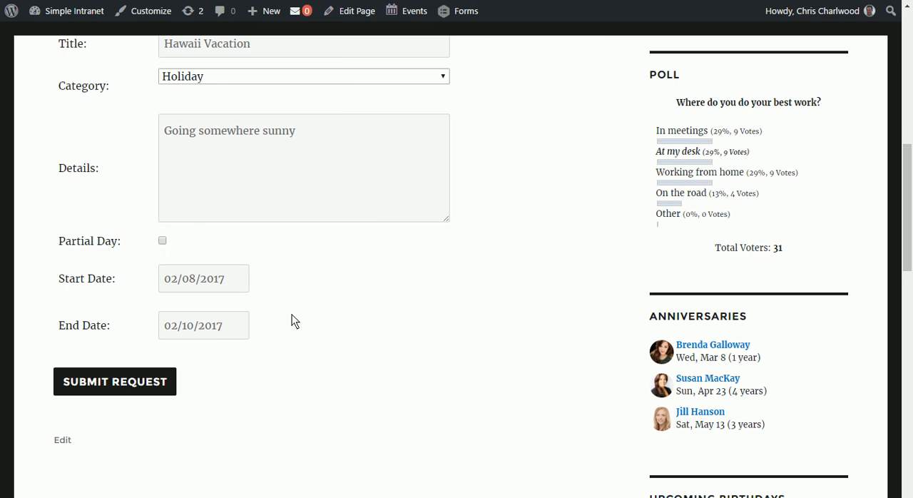
Step: Submit the leave request and agree to proceed despite exceeding the remaining leave days
left_click(133, 380)
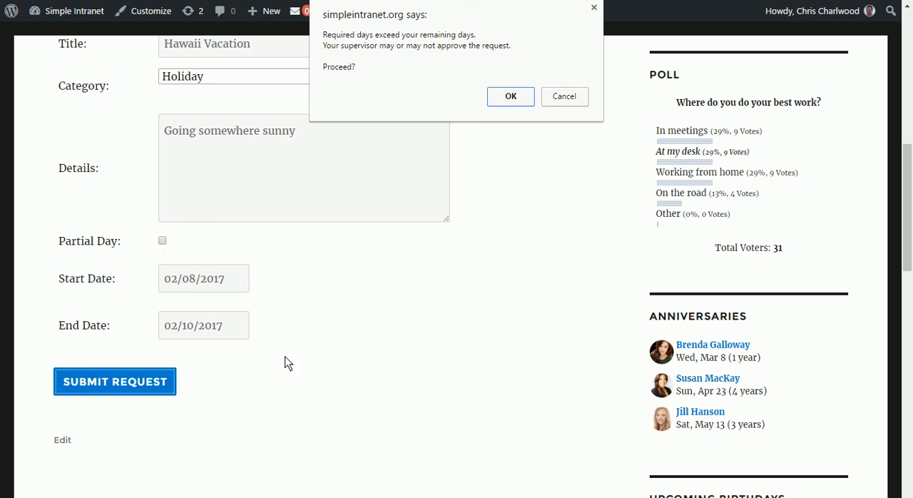
left_click(508, 98)
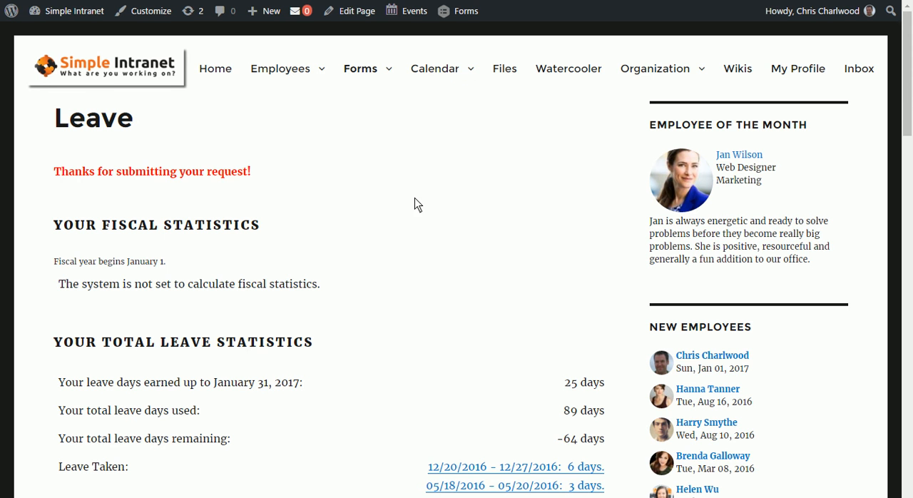
scroll(414, 214, "down", 5)
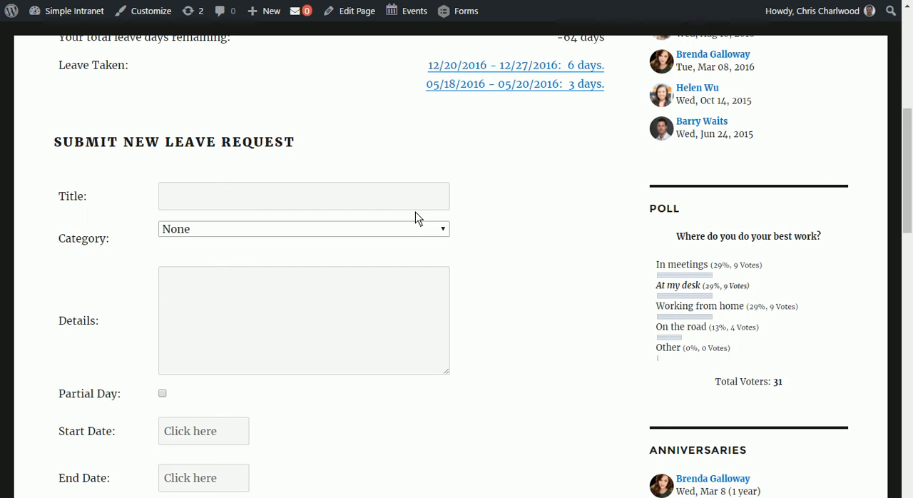
scroll(413, 214, "up", 5)
scroll(407, 211, "up", 1)
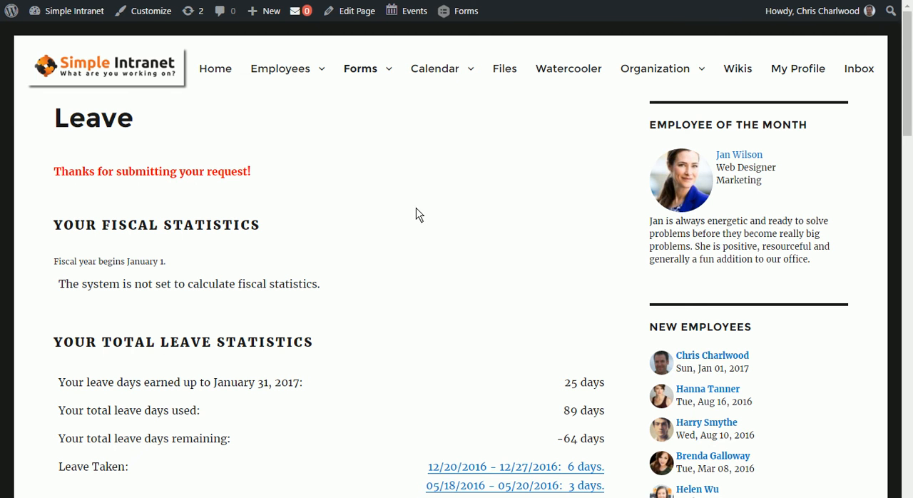
Step: Go to the site's admin dashboard and open the list of all leave requests
left_click(365, 74)
mouse_move(58, 28)
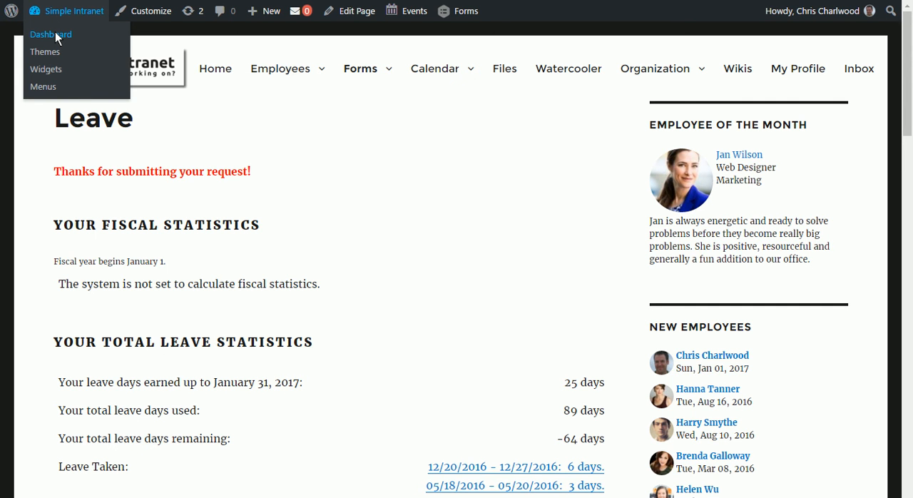
left_click(51, 34)
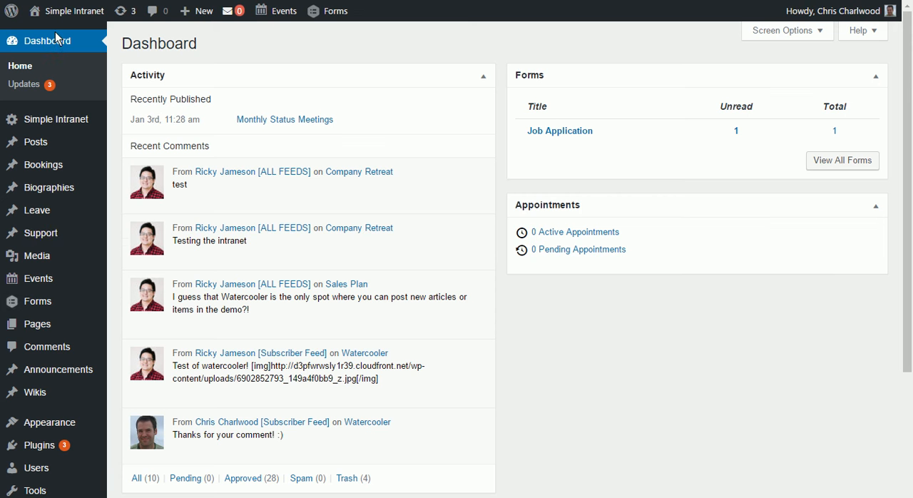
mouse_move(62, 215)
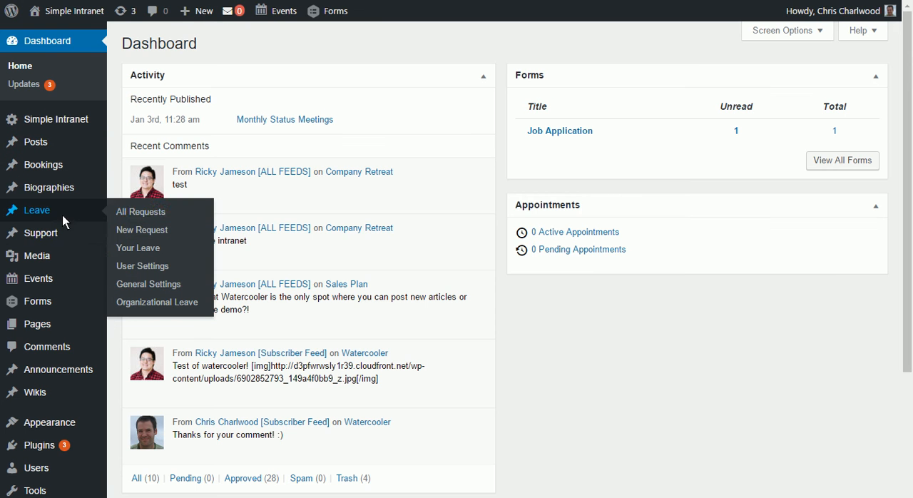
left_click(166, 214)
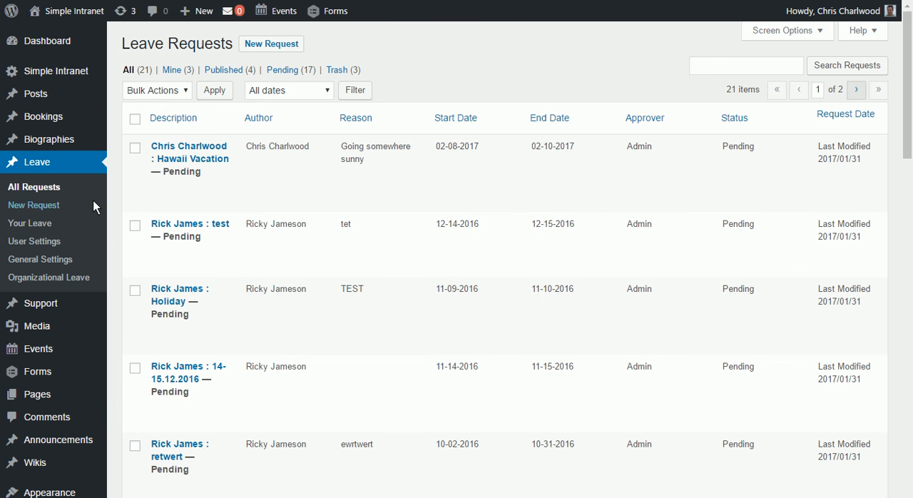
Step: Open a new leave request form in the admin area and examine its detail fields, including the category and status options
left_click(53, 205)
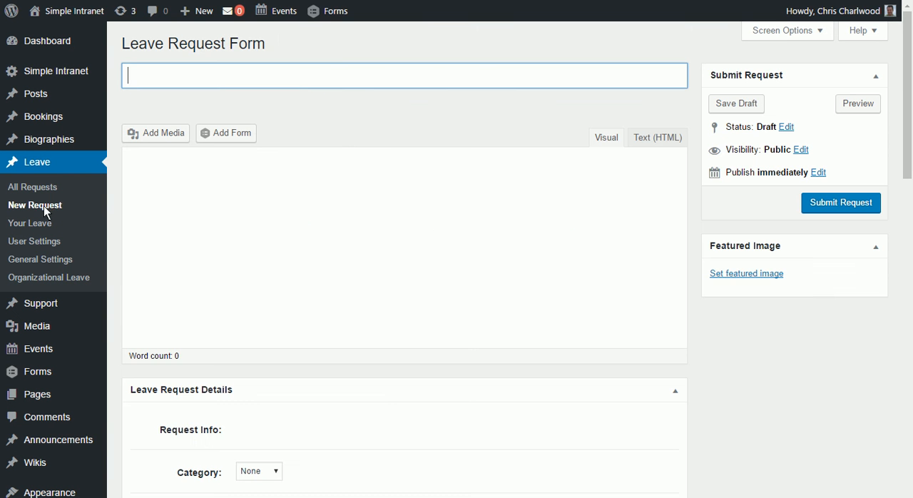
scroll(393, 250, "down", 2)
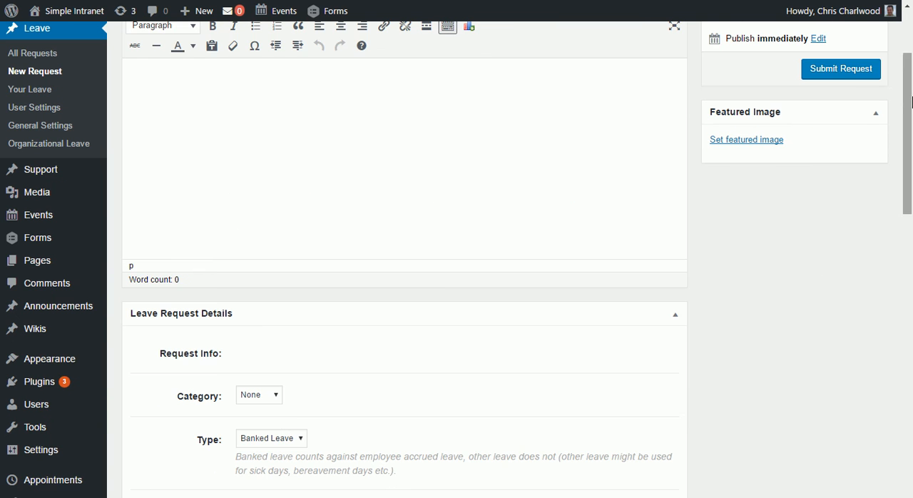
scroll(282, 399, "down", 2)
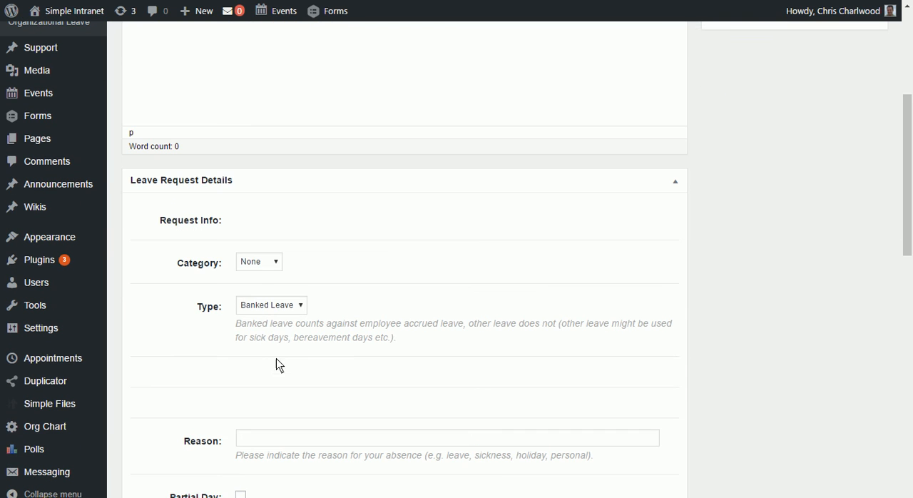
left_click(276, 261)
left_click(340, 250)
scroll(446, 285, "down", 2)
scroll(446, 285, "down", 4)
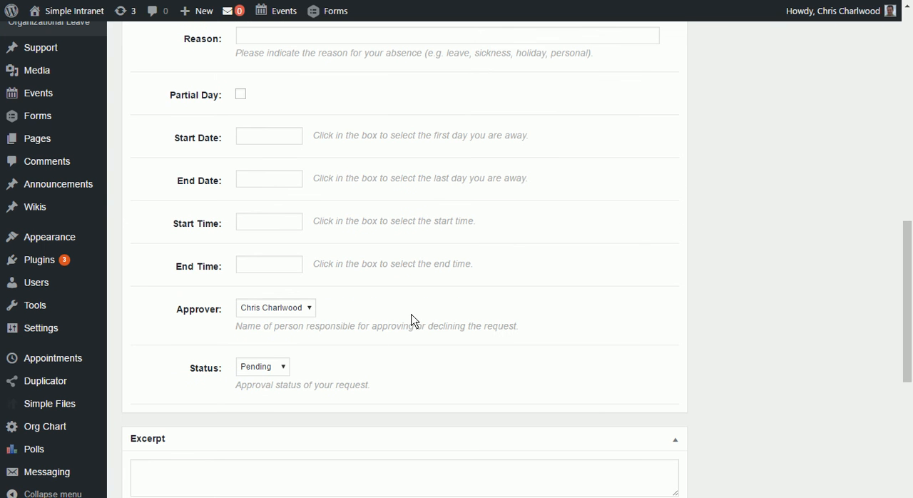
left_click(284, 375)
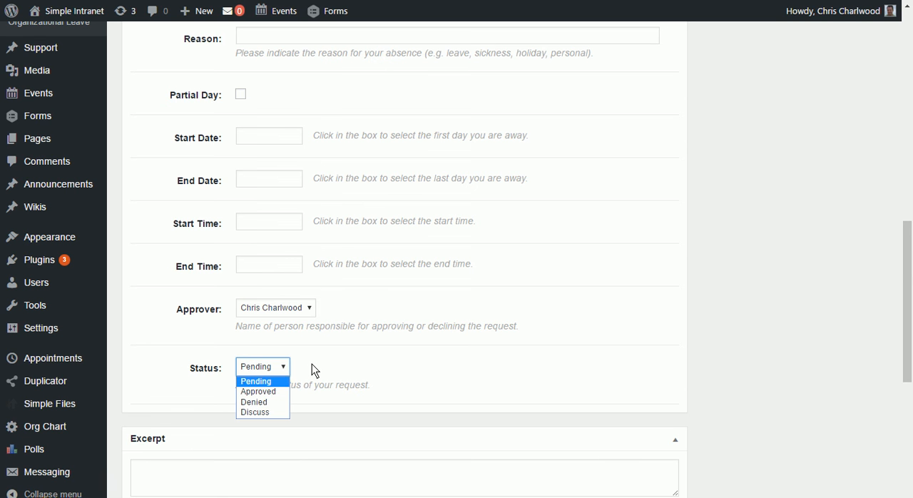
left_click(341, 365)
Step: Leave the request form and view your own available leave days
scroll(821, 310, "up", 4)
scroll(821, 308, "up", 5)
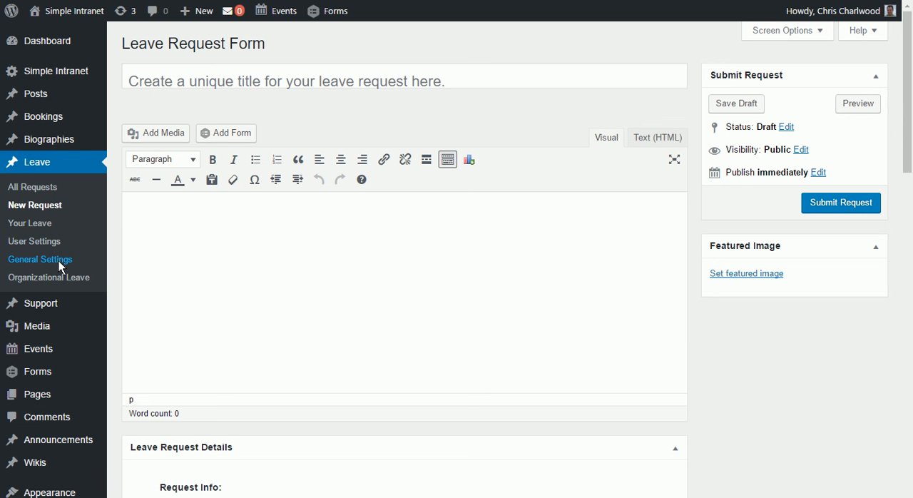
left_click(40, 225)
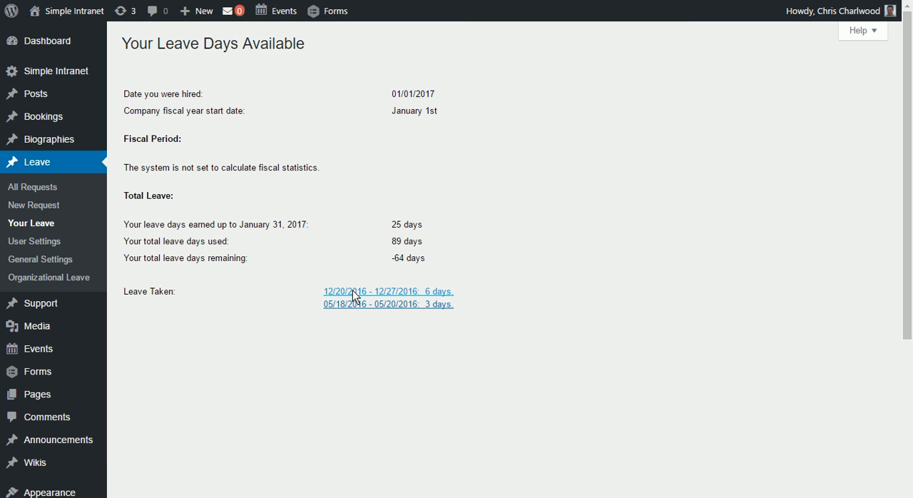
Step: Open the user leave settings and switch to a different employee's settings
left_click(50, 244)
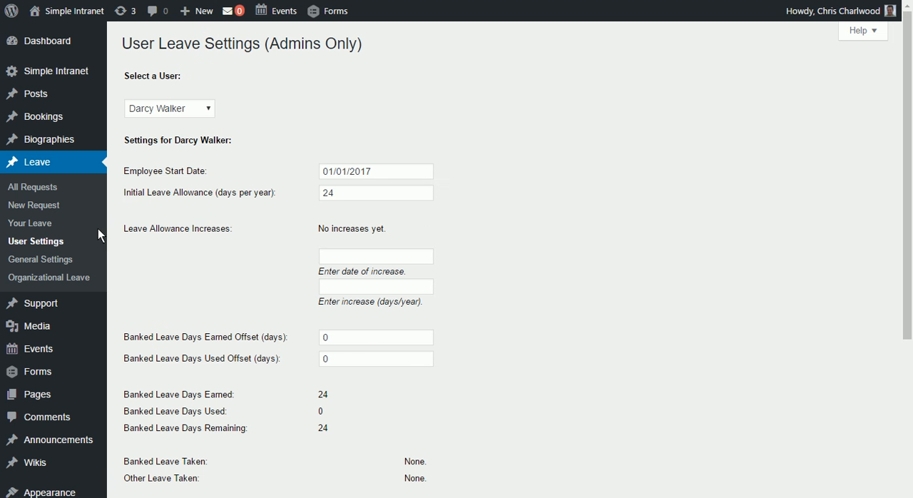
left_click(208, 112)
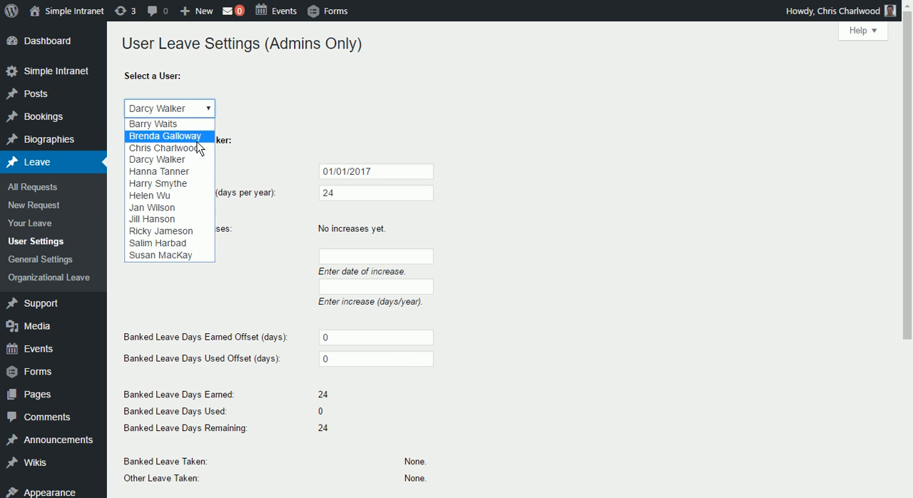
left_click(193, 194)
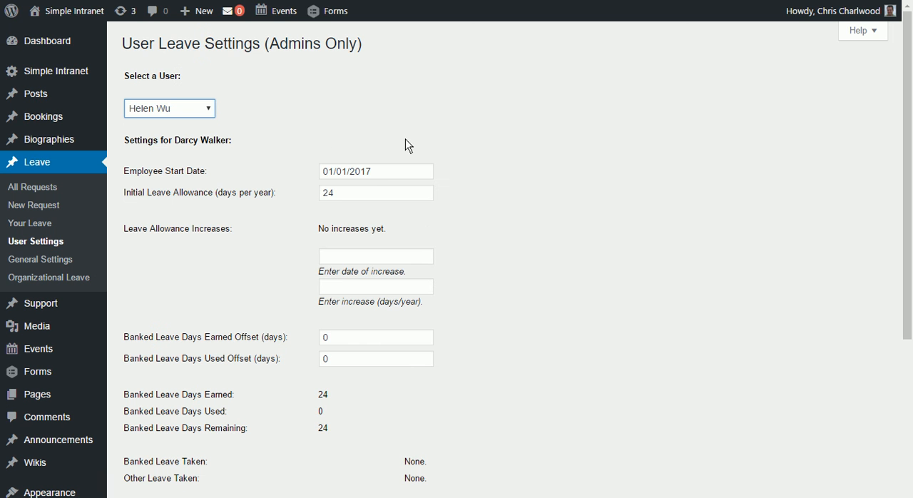
Step: Examine the employee's leave settings, including the initial leave allowance, banked leave days earned offset and approver email fields
left_click(371, 195)
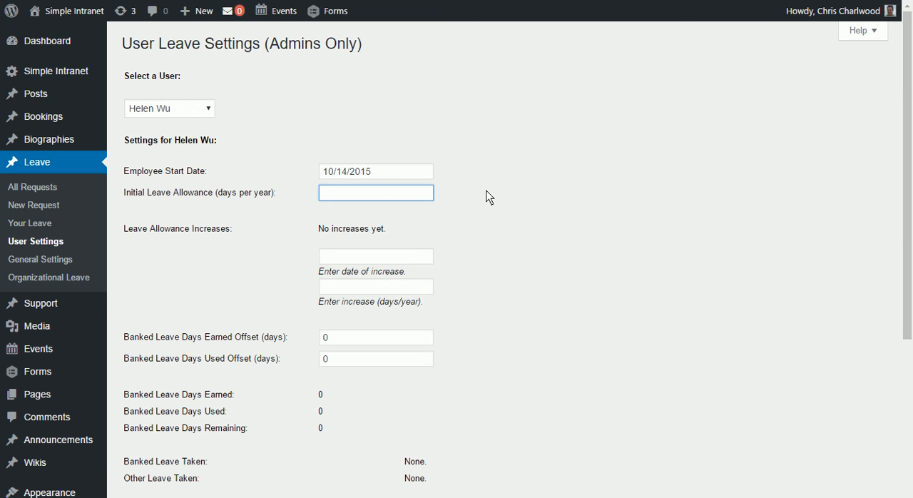
scroll(488, 196, "down", 3)
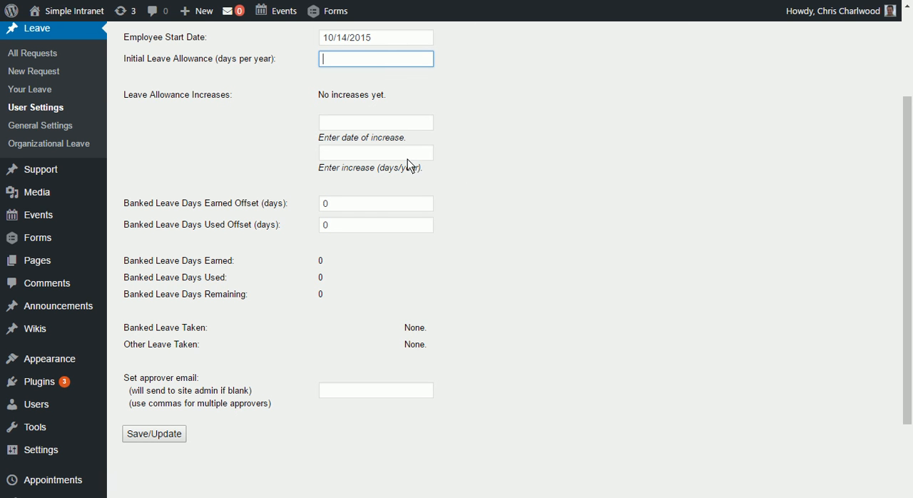
left_click(349, 207)
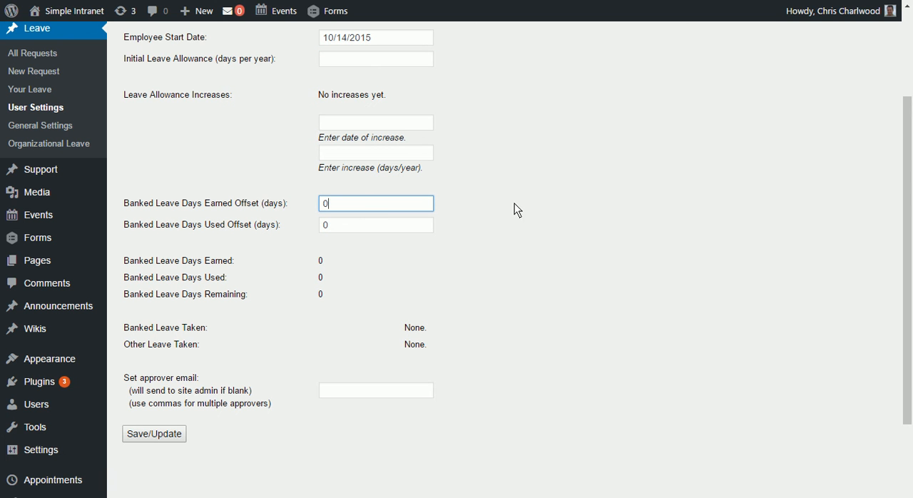
scroll(343, 282, "down", 1)
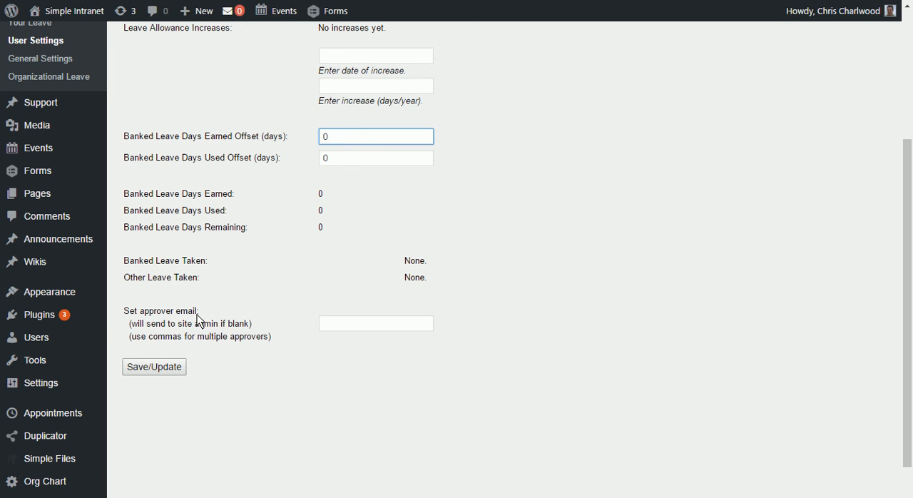
left_click(365, 331)
scroll(268, 279, "up", 1)
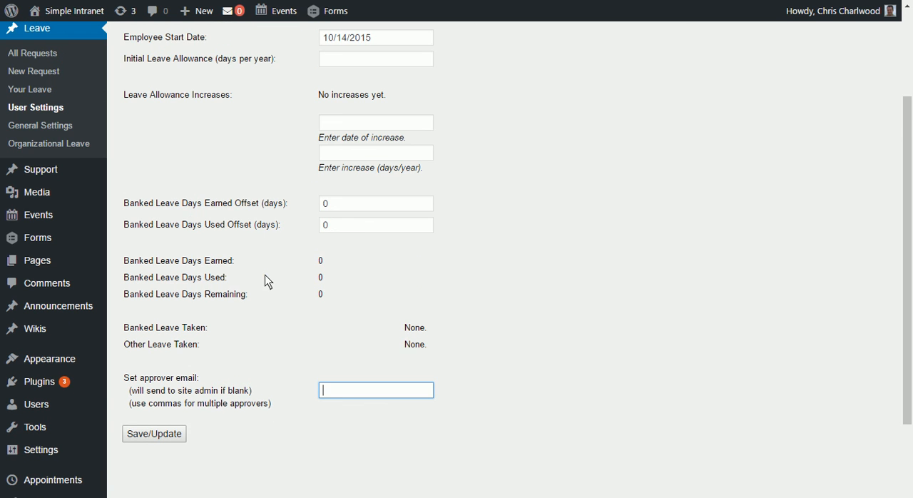
Step: Open the general leave settings and review the options through the admin email settings and approved requests download
left_click(55, 126)
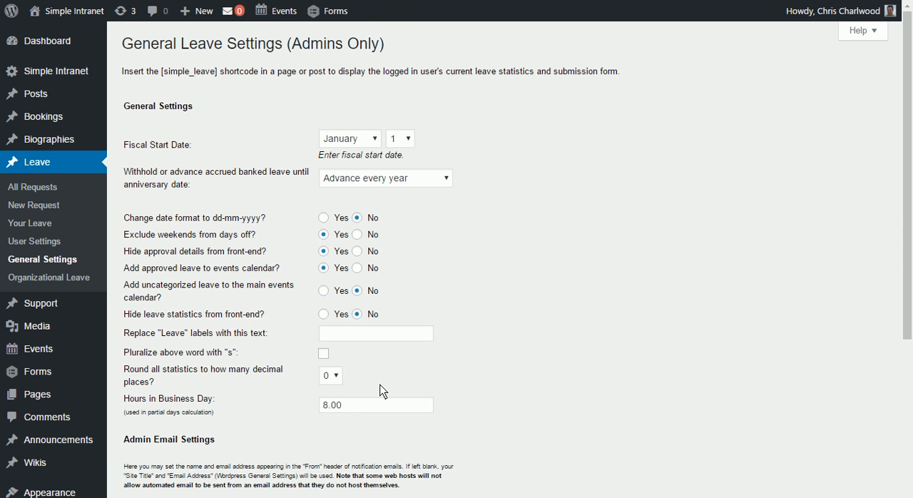
scroll(383, 388, "down", 2)
scroll(383, 385, "down", 2)
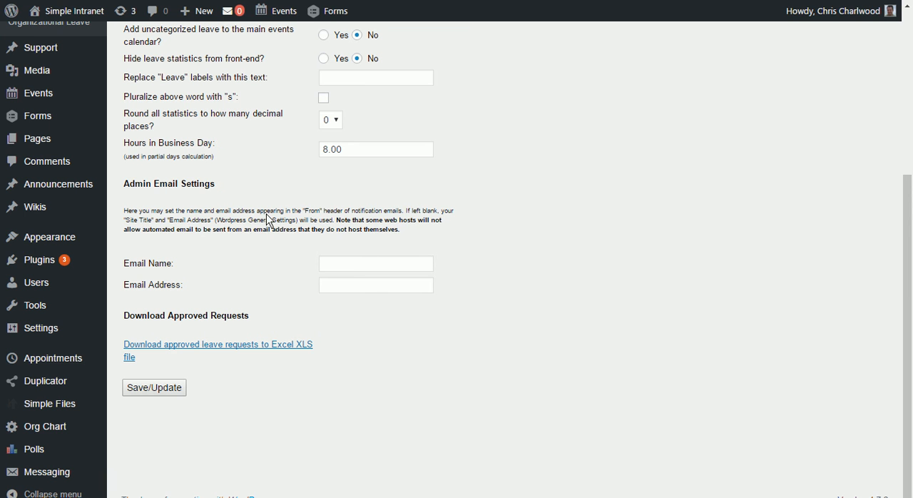
Step: Go to the organizational leave page and view the date picker for adding a new leave day, leaving the date empty
scroll(351, 270, "up", 5)
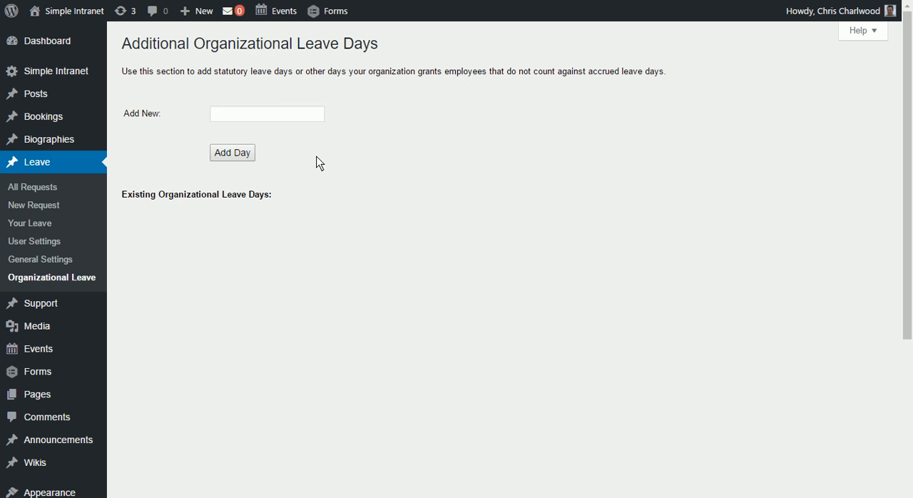
left_click(278, 118)
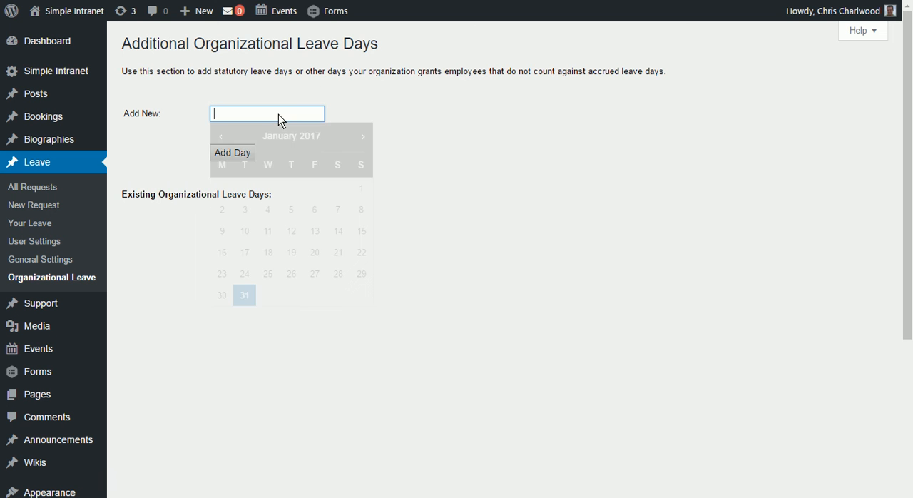
left_click(417, 115)
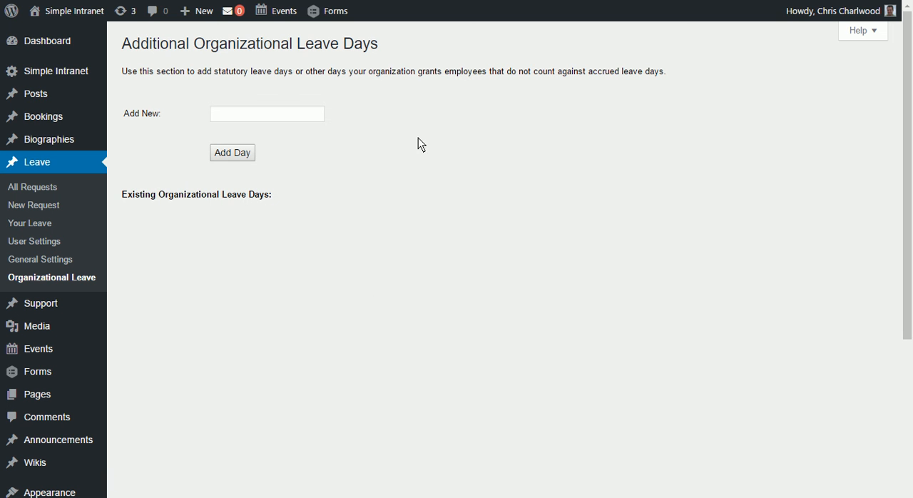